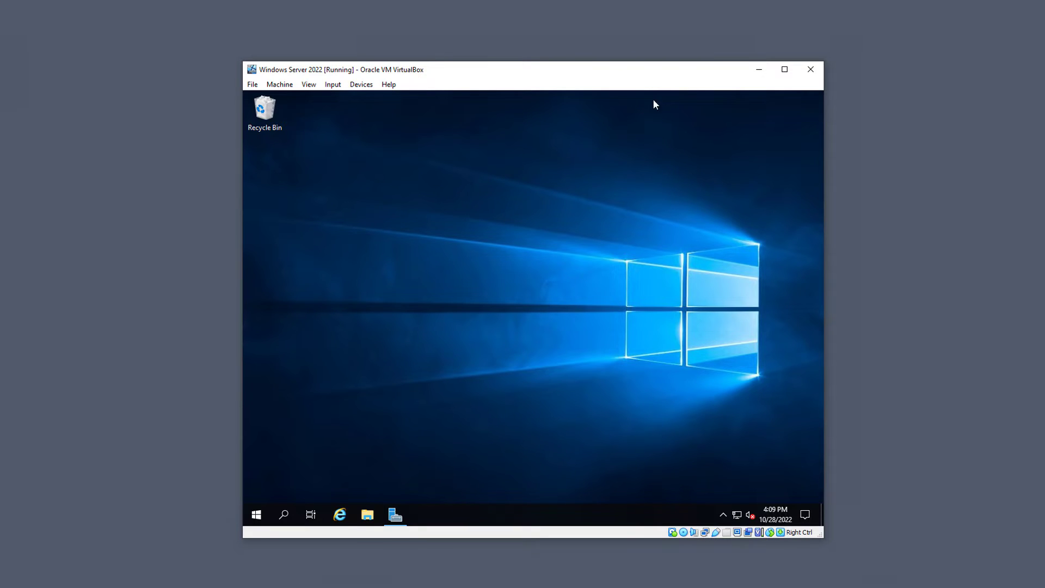
left_click(811, 70)
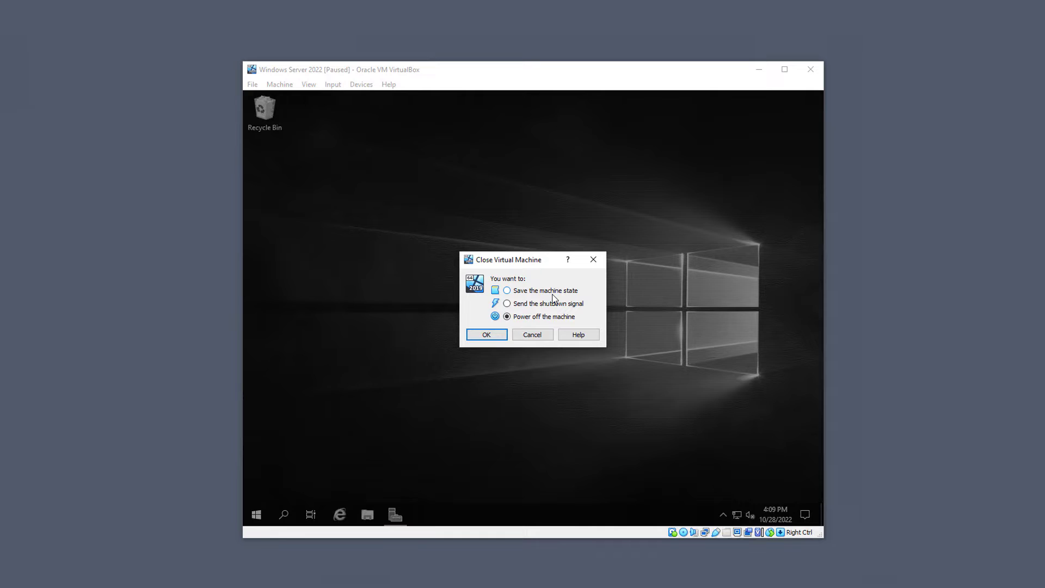
left_click(547, 306)
left_click(544, 318)
Cancel the Close Virtual Machine dialog, then show and dismiss the guest's Win+X power menu without shutting down
left_click(532, 335)
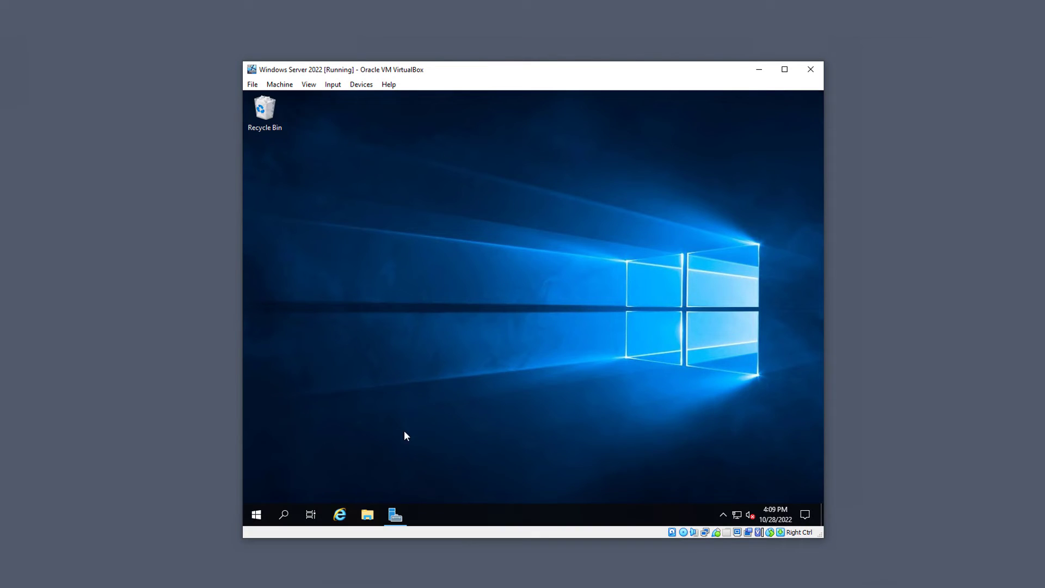
right_click(257, 515)
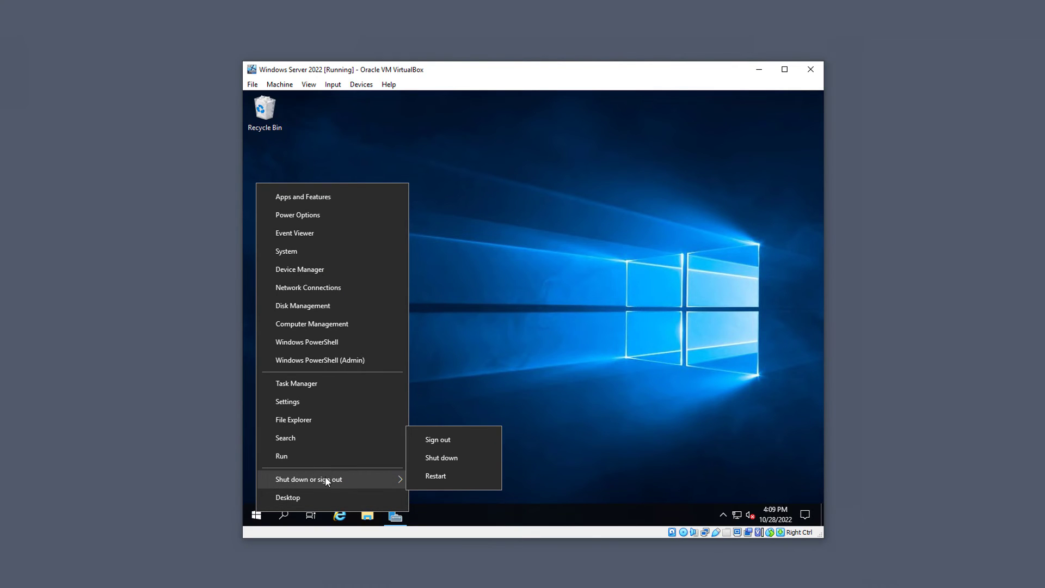
mouse_move(327, 480)
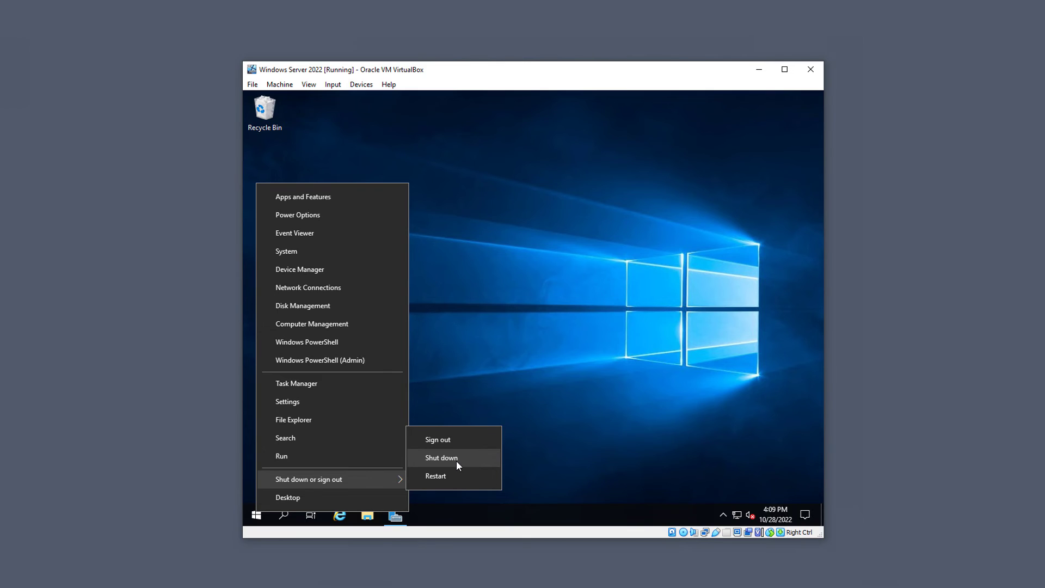
left_click(521, 201)
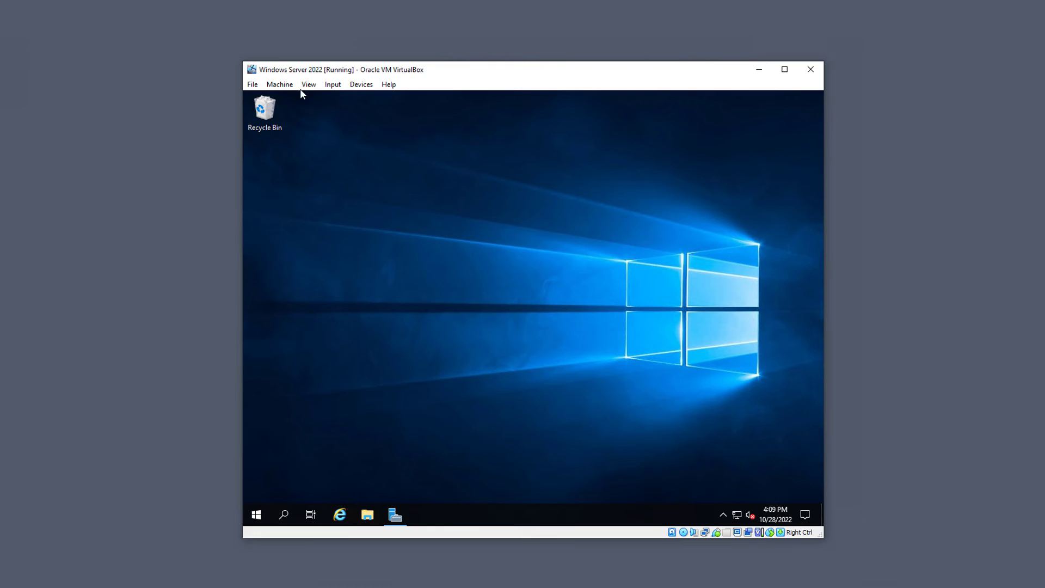
Briefly view the Machine menu, then reopen the Close Virtual Machine dialog via the window's X button
left_click(278, 85)
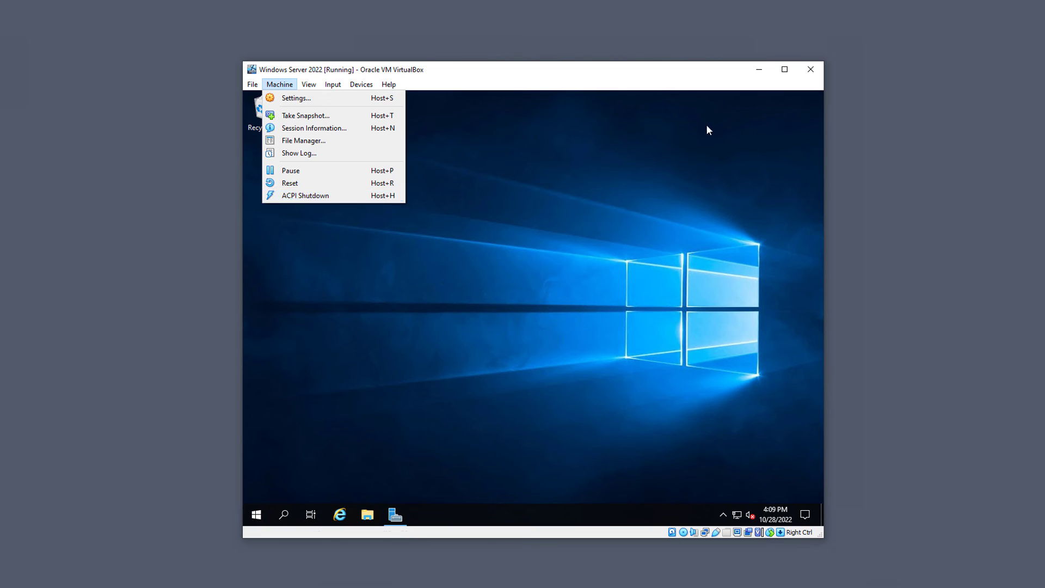
left_click(769, 90)
left_click(810, 70)
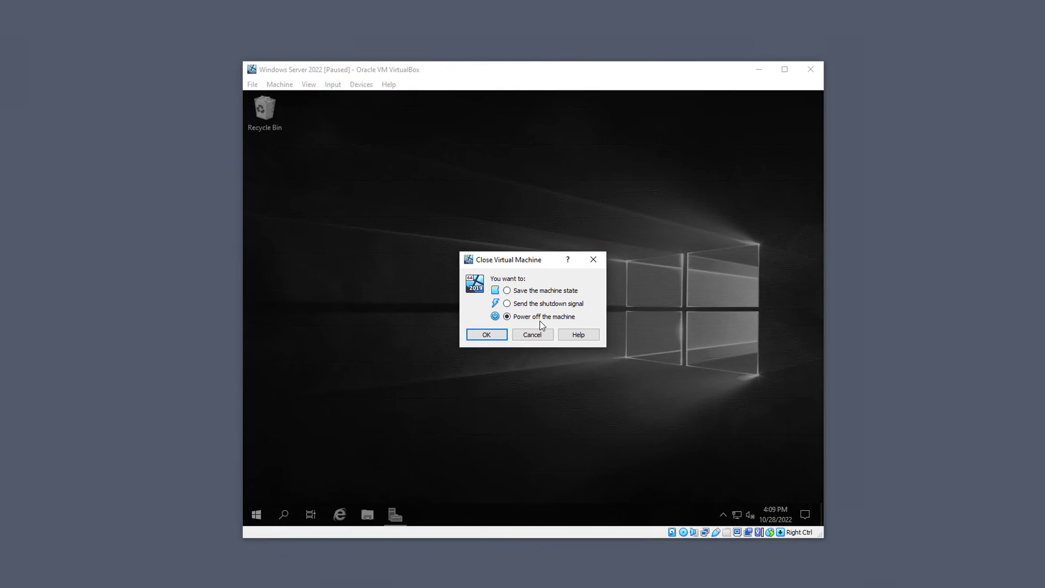
Choose 'Send the shutdown signal' and confirm so Windows Server 2022 begins shutting down
left_click(523, 304)
left_click(481, 338)
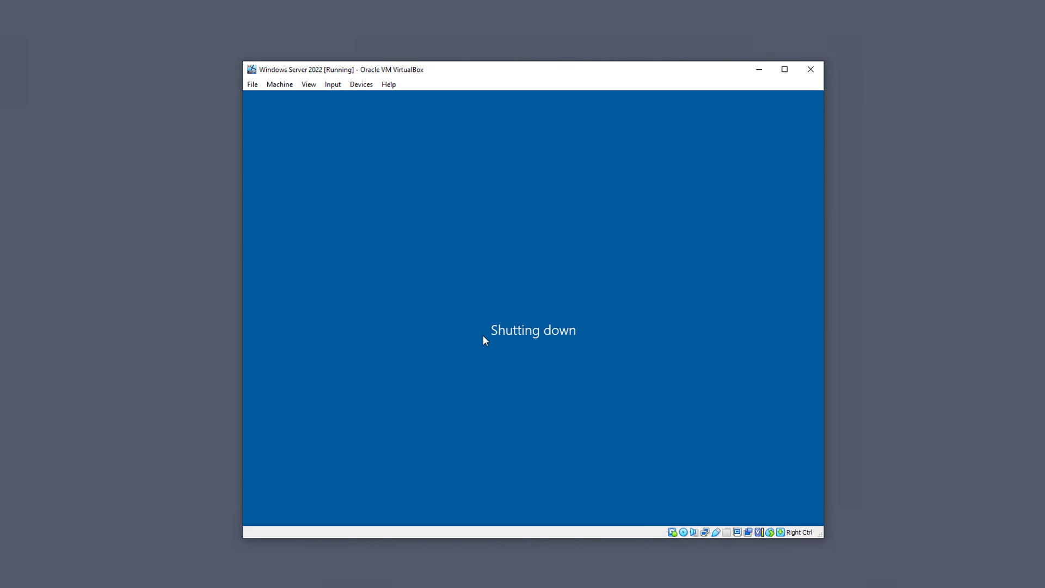